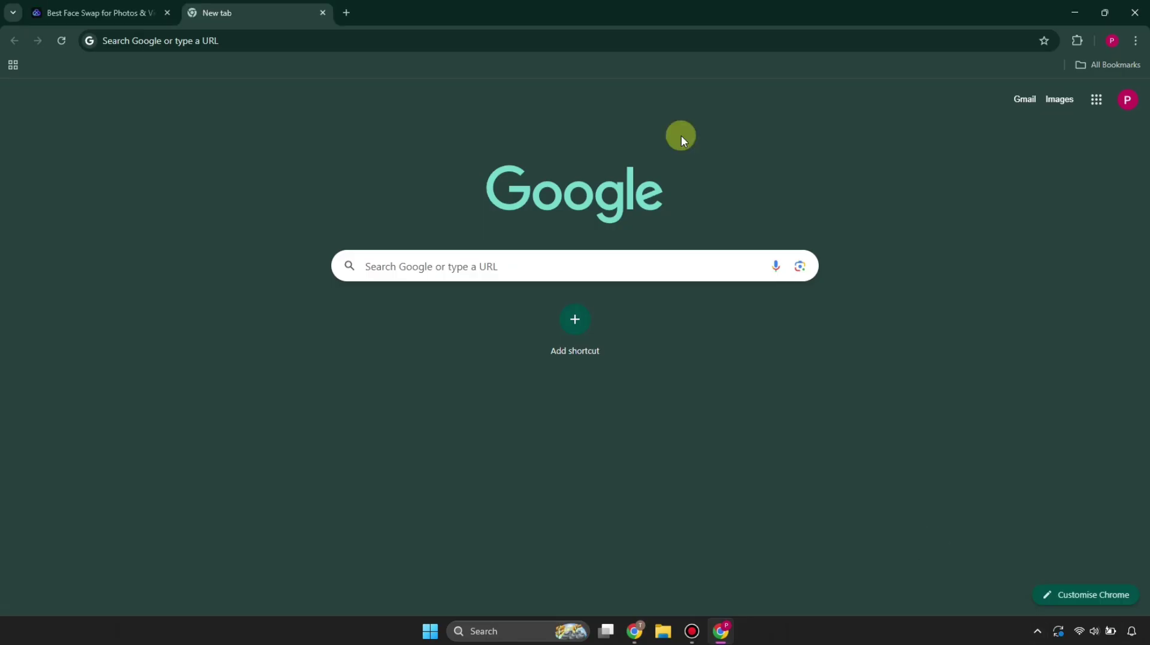
Close the blank new tab to return to Akool's 'Studio Quality Face Swap' page
left_click(323, 12)
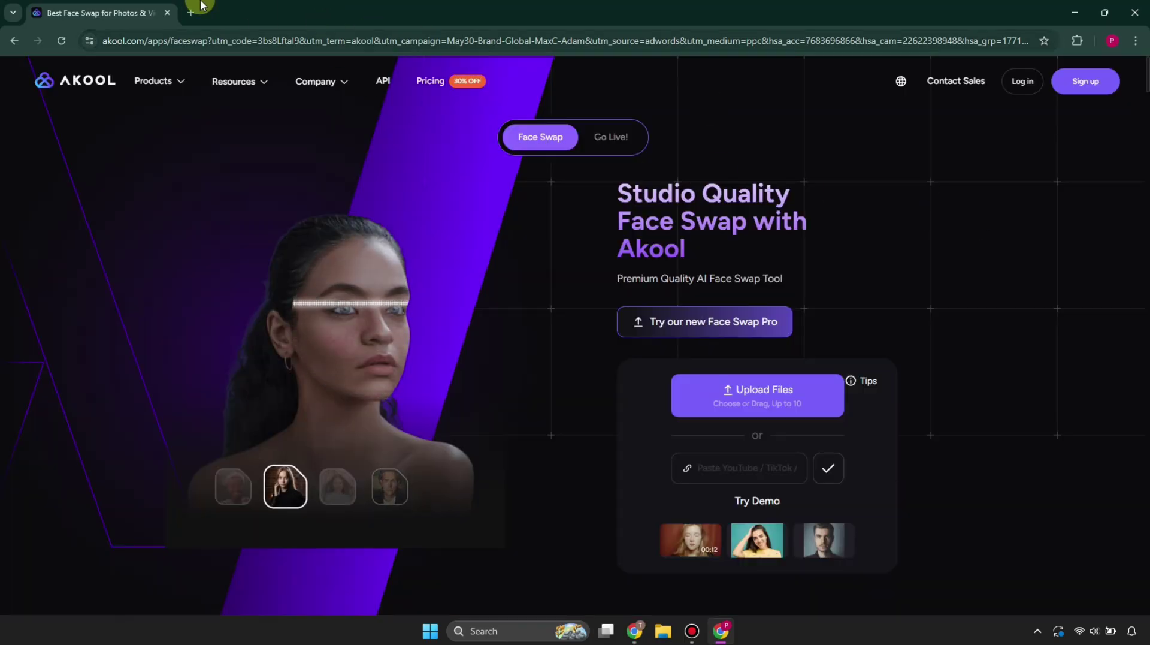
Load the mixkit portrait video into Akool's face swap editor and upload an anime-style face
mouse_move(155, 81)
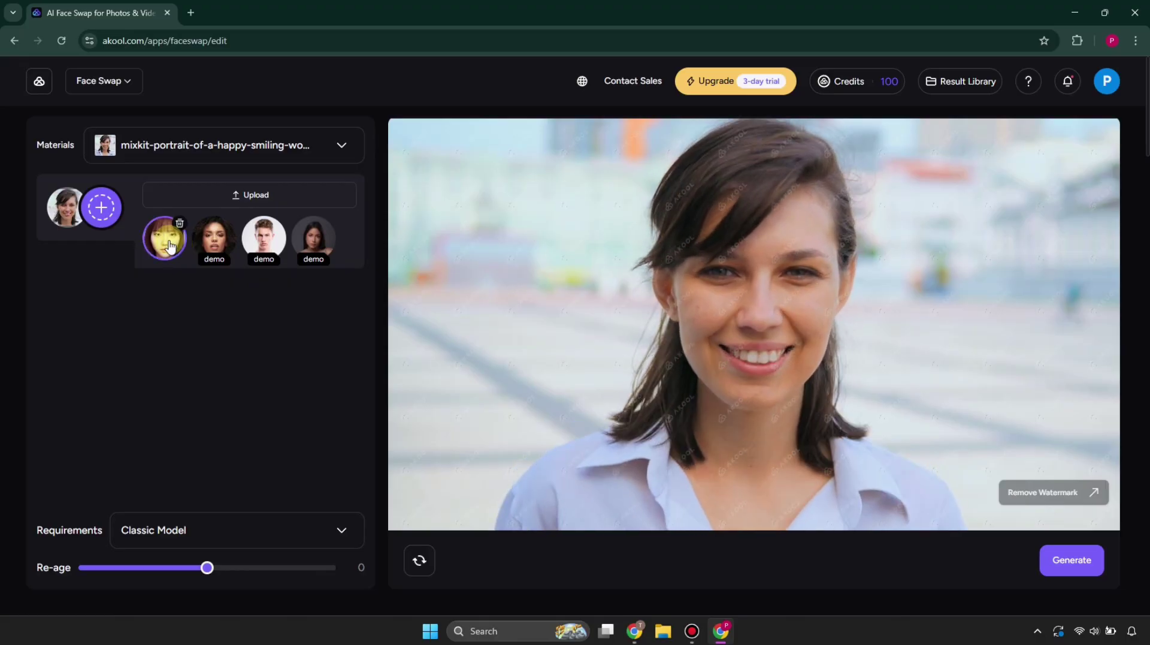
Generate a Classic Model swap of the uploaded anime face onto the mixkit portrait video
left_click(177, 251)
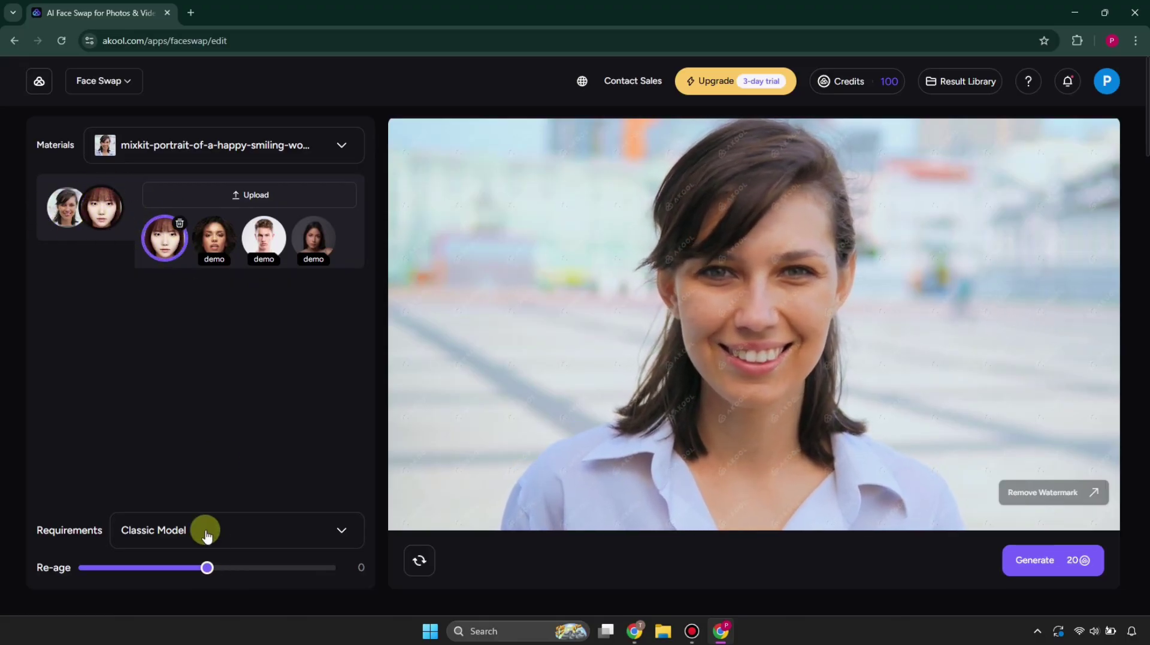
scroll(208, 526, "down", 2)
left_click(327, 400)
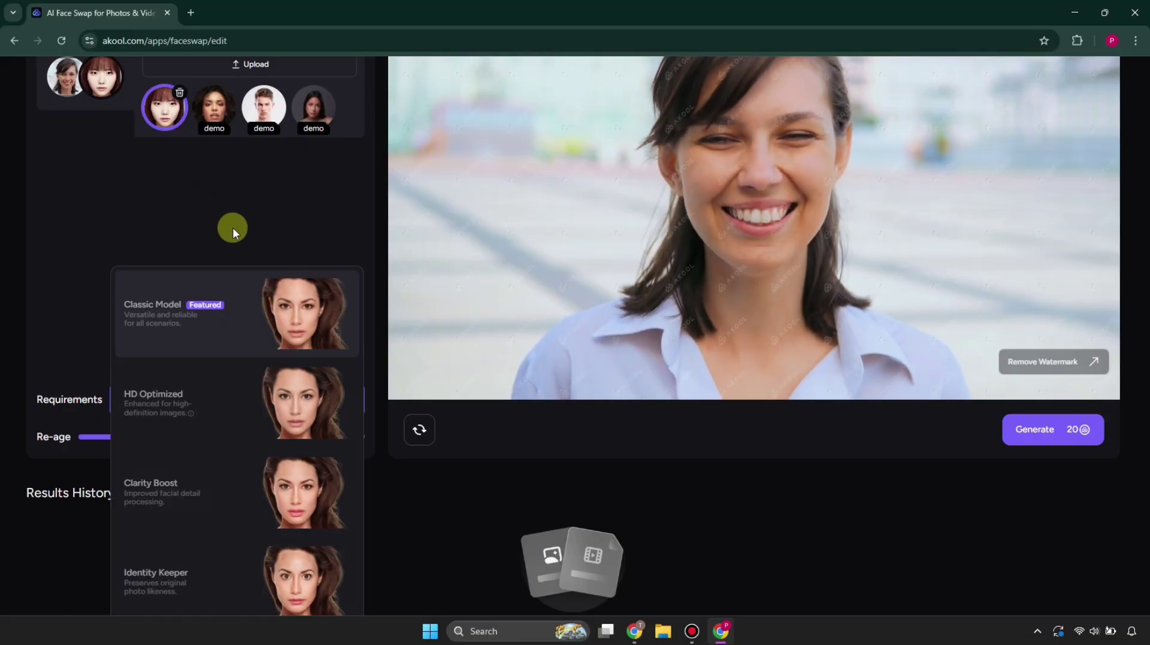
left_click(234, 221)
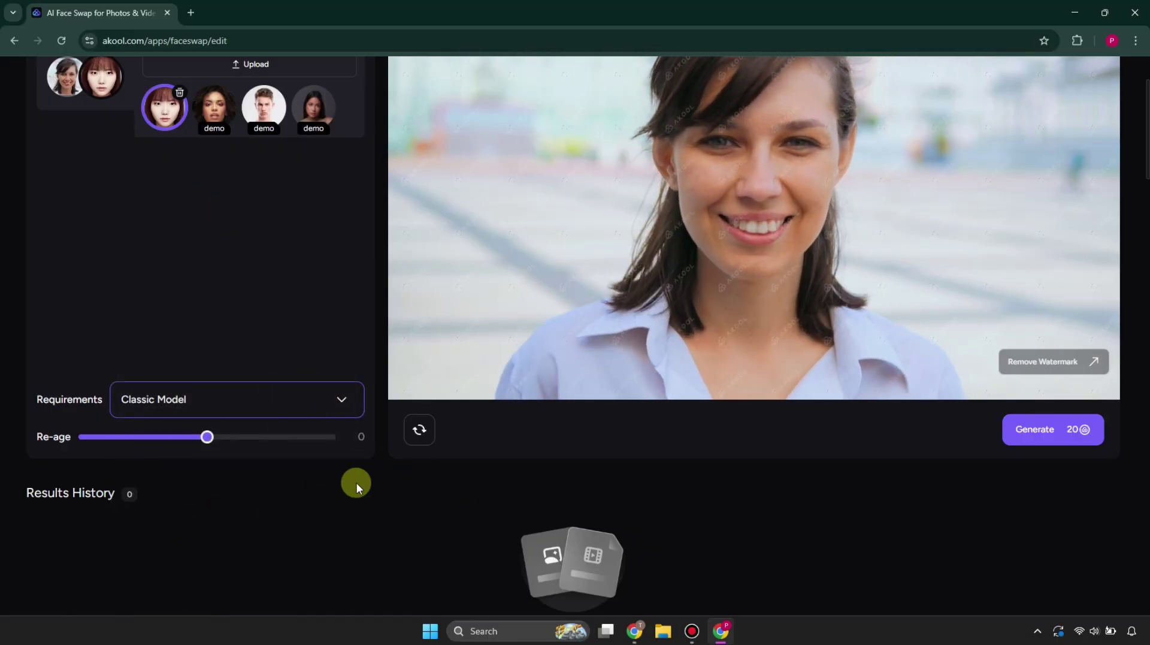
scroll(679, 514, "up", 2)
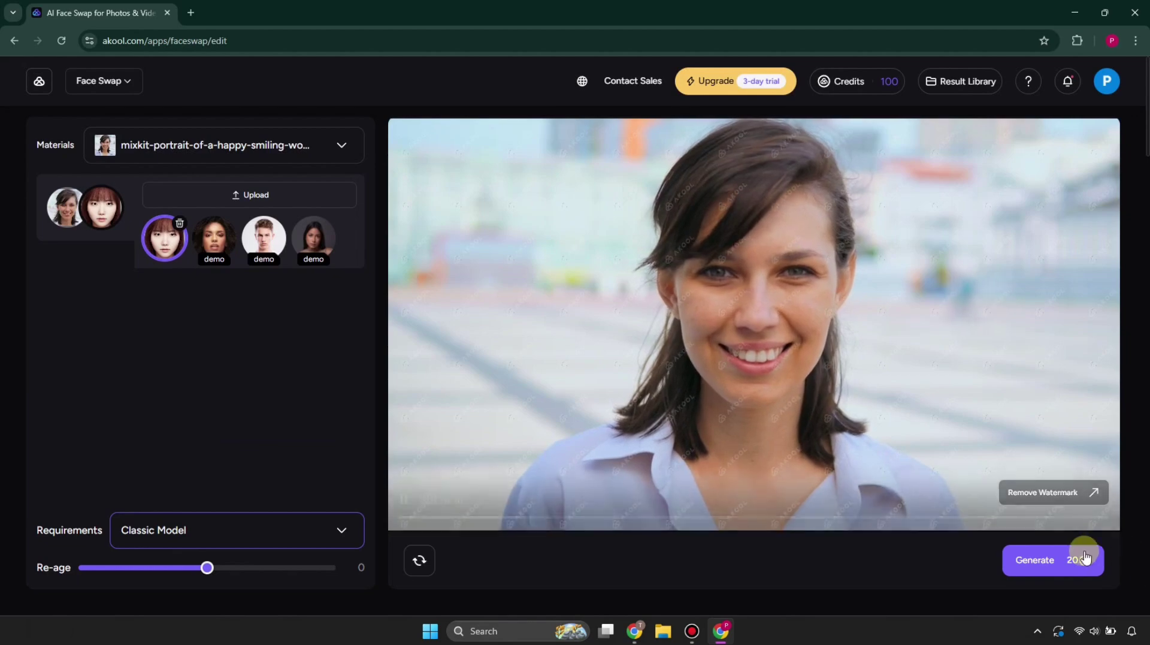
left_click(1048, 556)
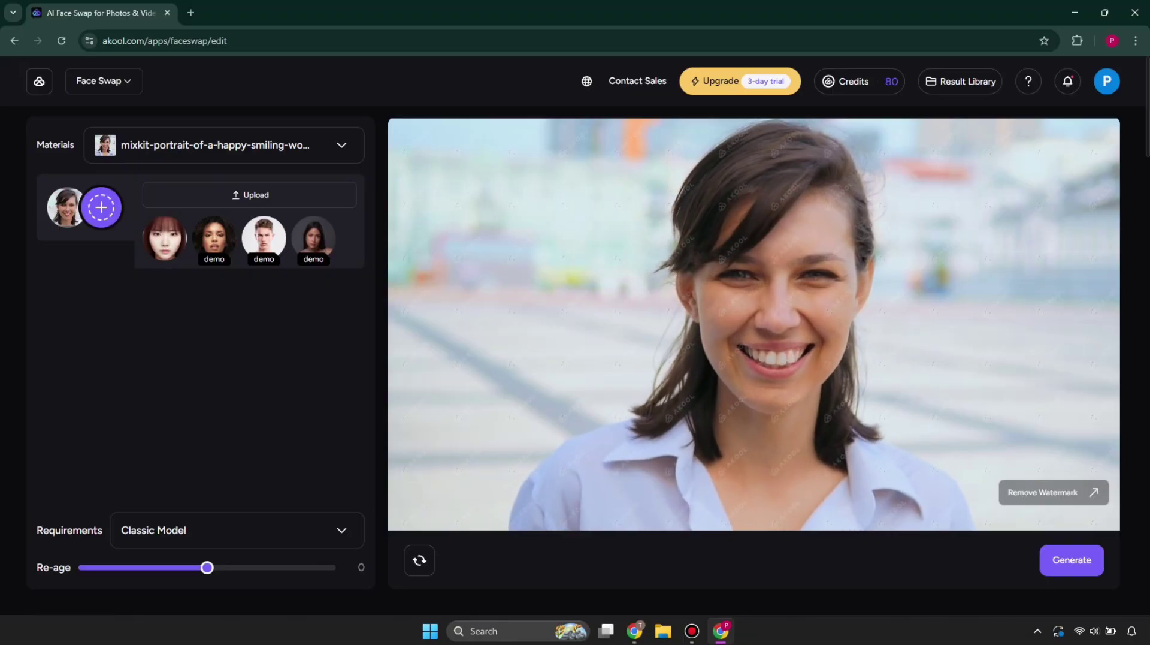
scroll(99, 460, "down", 3)
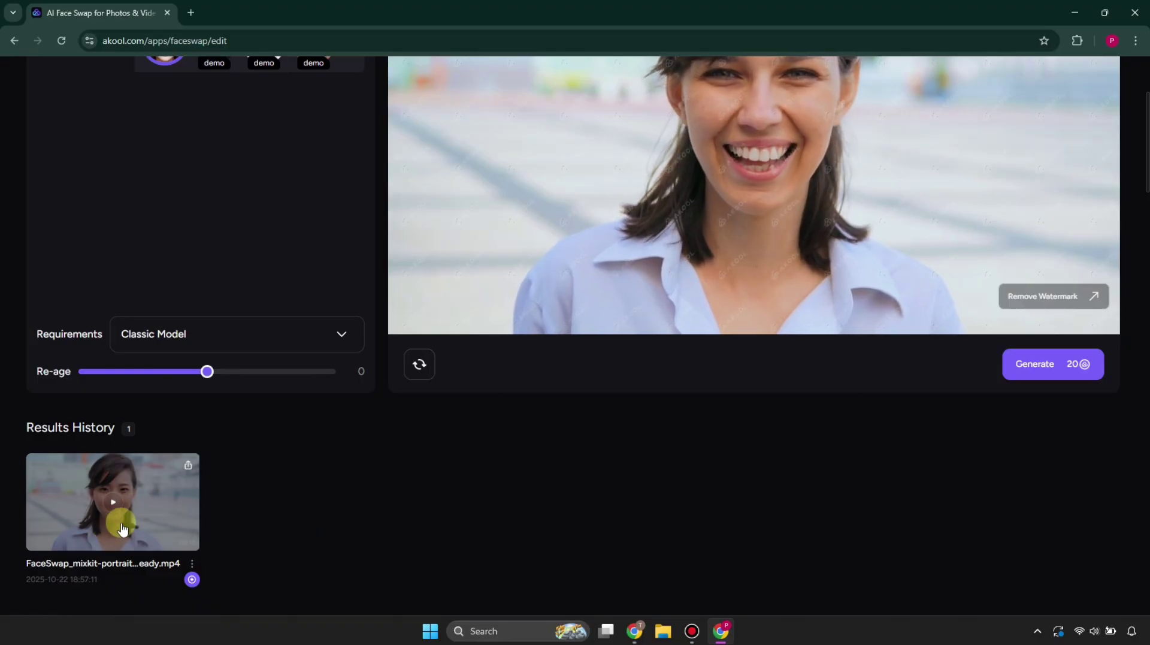
Preview the finished FaceSwap_mixkit-portrait result full screen, then close the preview
left_click(111, 503)
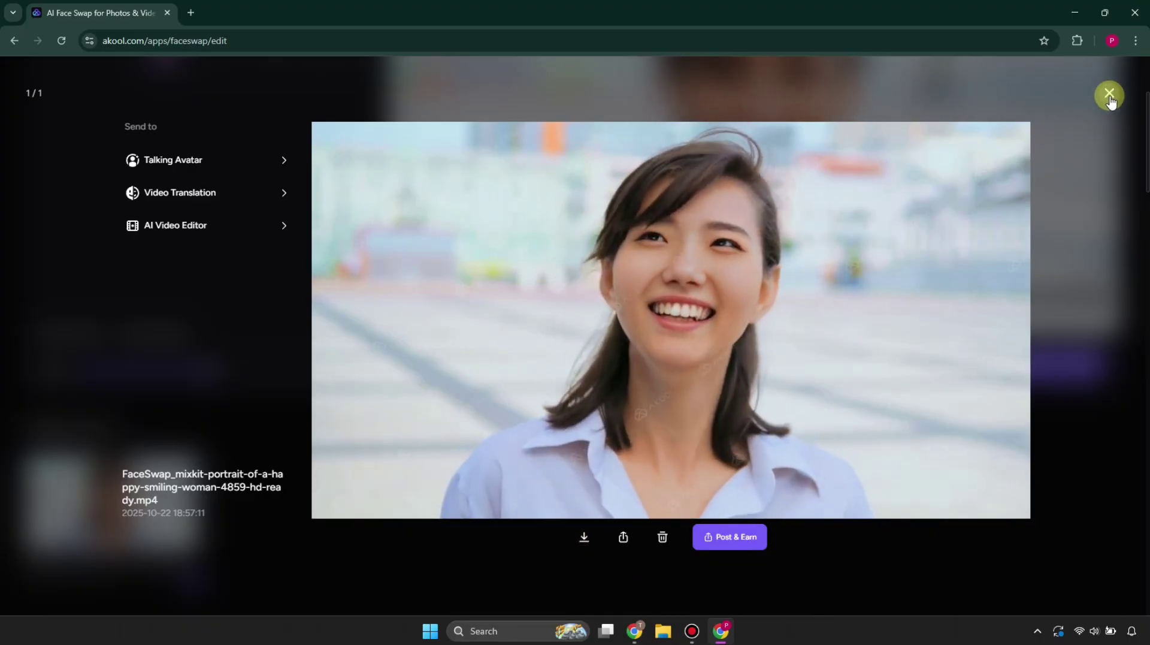
left_click(1110, 95)
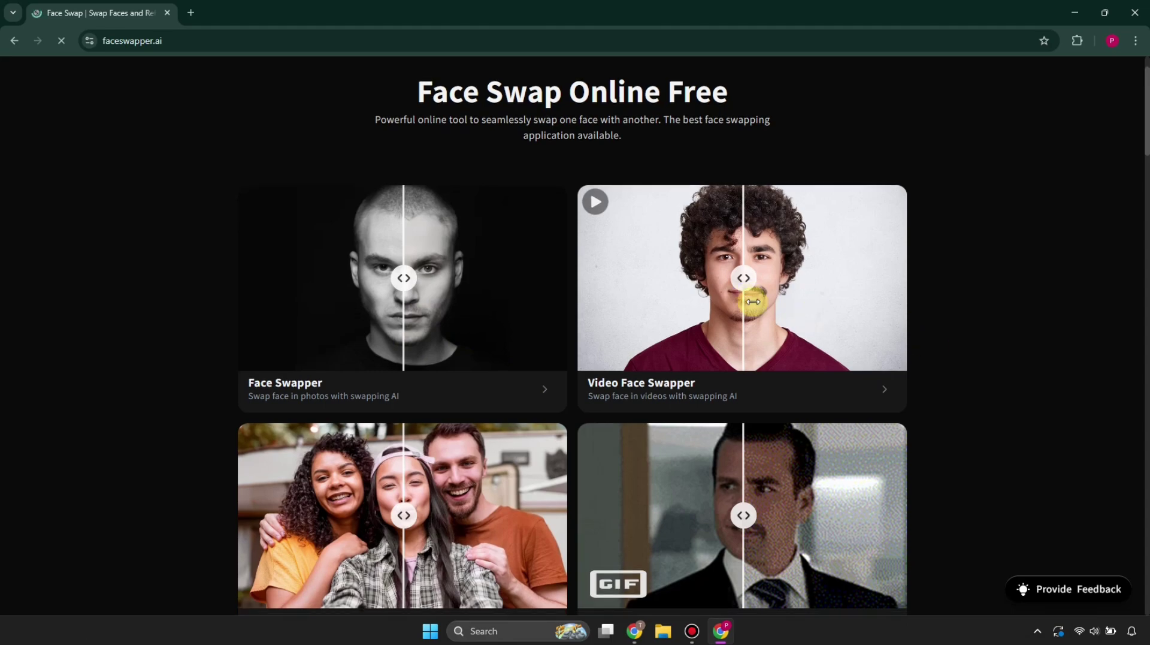
Scroll through Faceswapper.ai's photo, video, multiple-face and GIF face swap tool cards
scroll(772, 300, "down", 2)
scroll(468, 492, "down", 1)
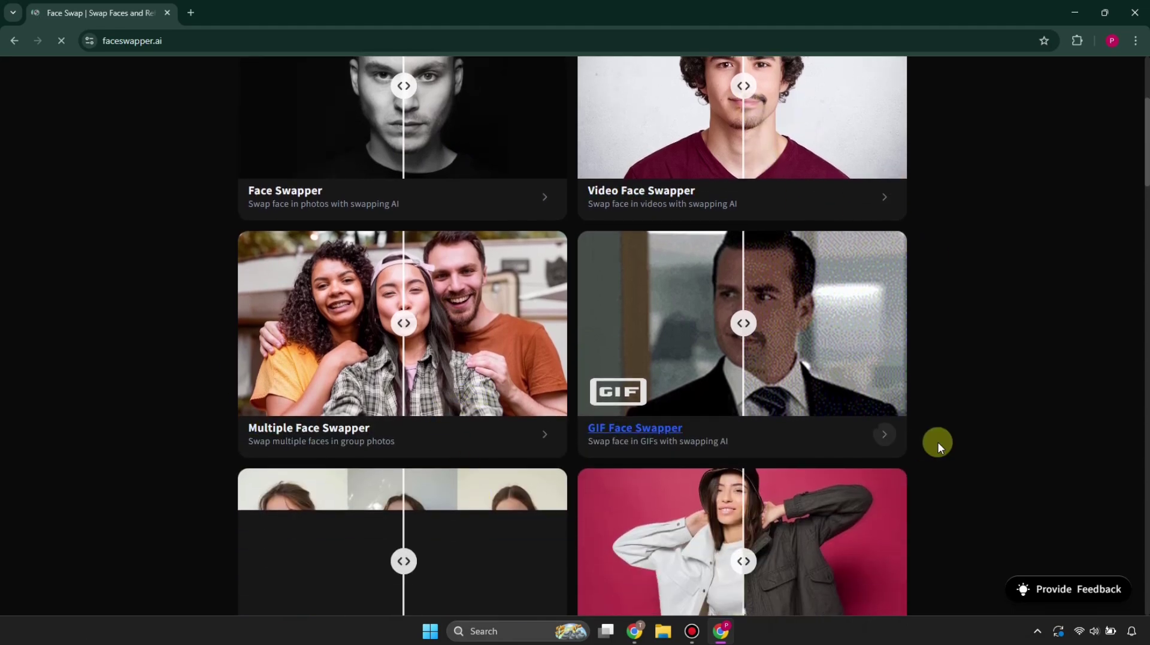
scroll(940, 443, "down", 6)
scroll(936, 451, "up", 10)
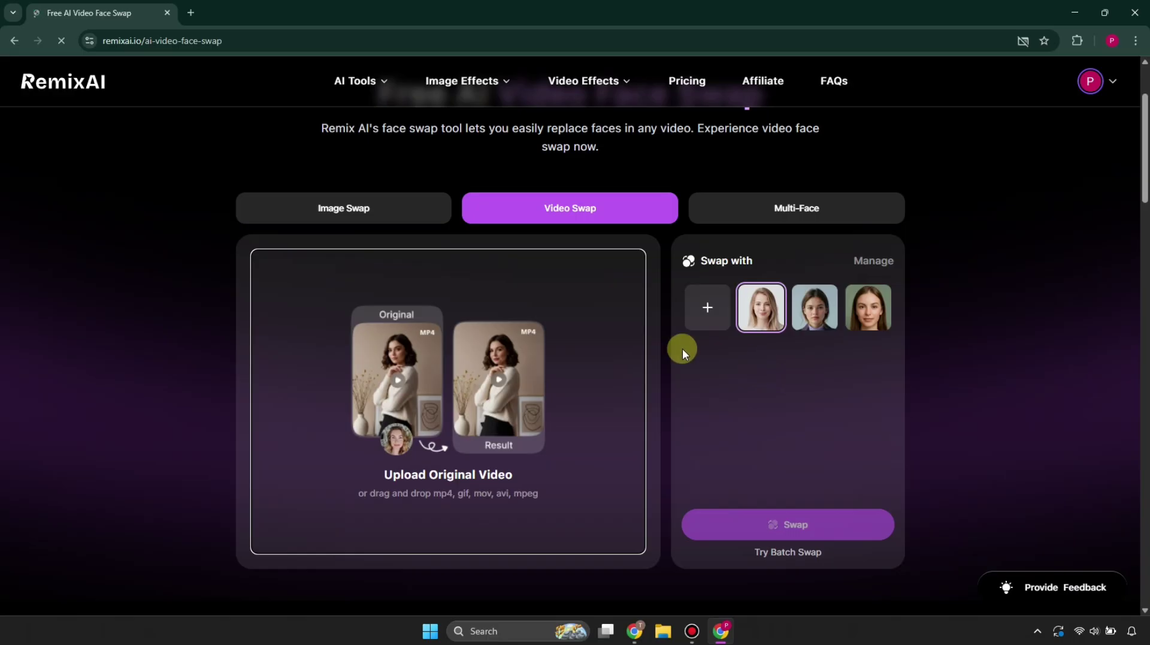
Swap the anime-style face onto the tied-back-hair portrait in RemixAI, then return to Video Swap
left_click(416, 392)
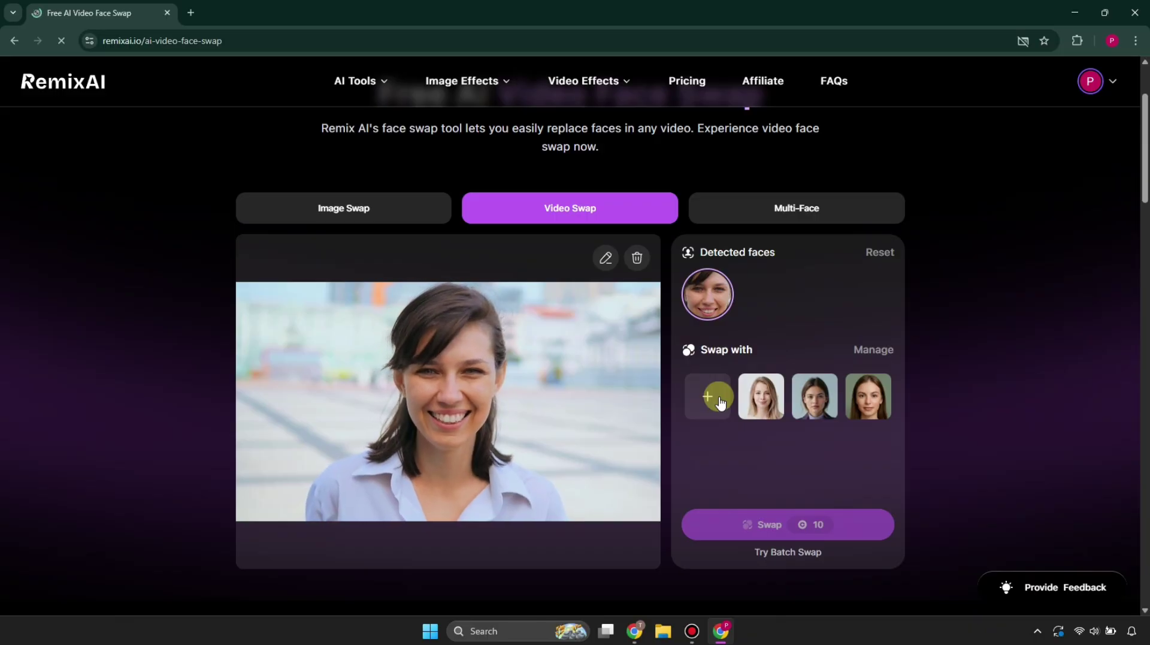
key("alt+Left")
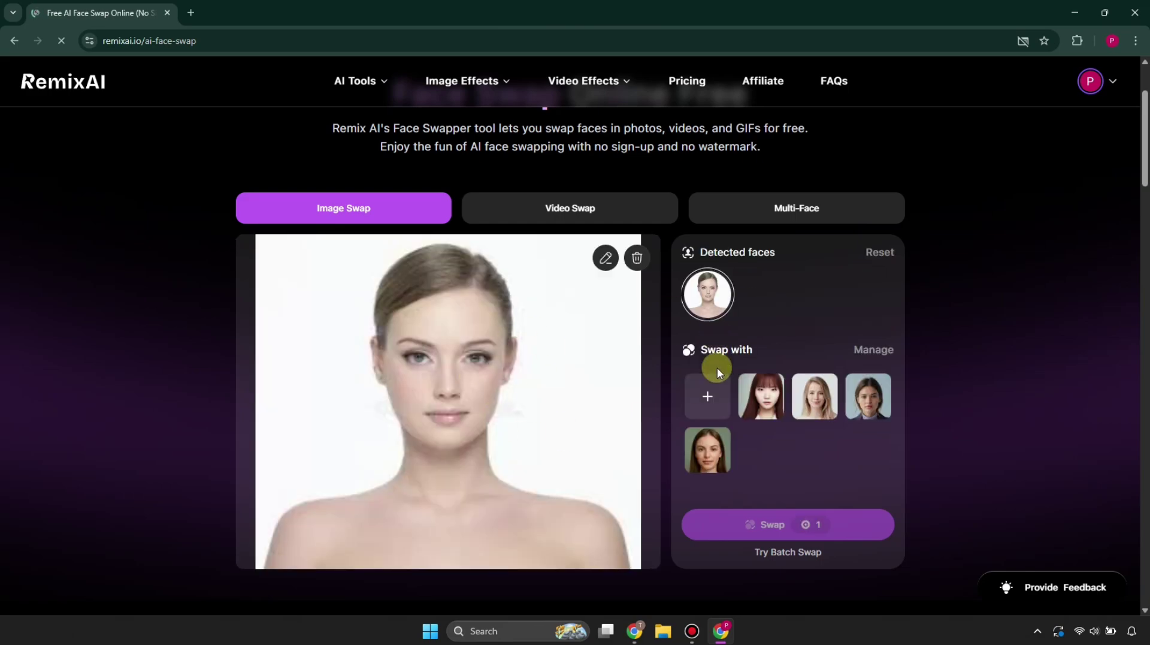
left_click(773, 407)
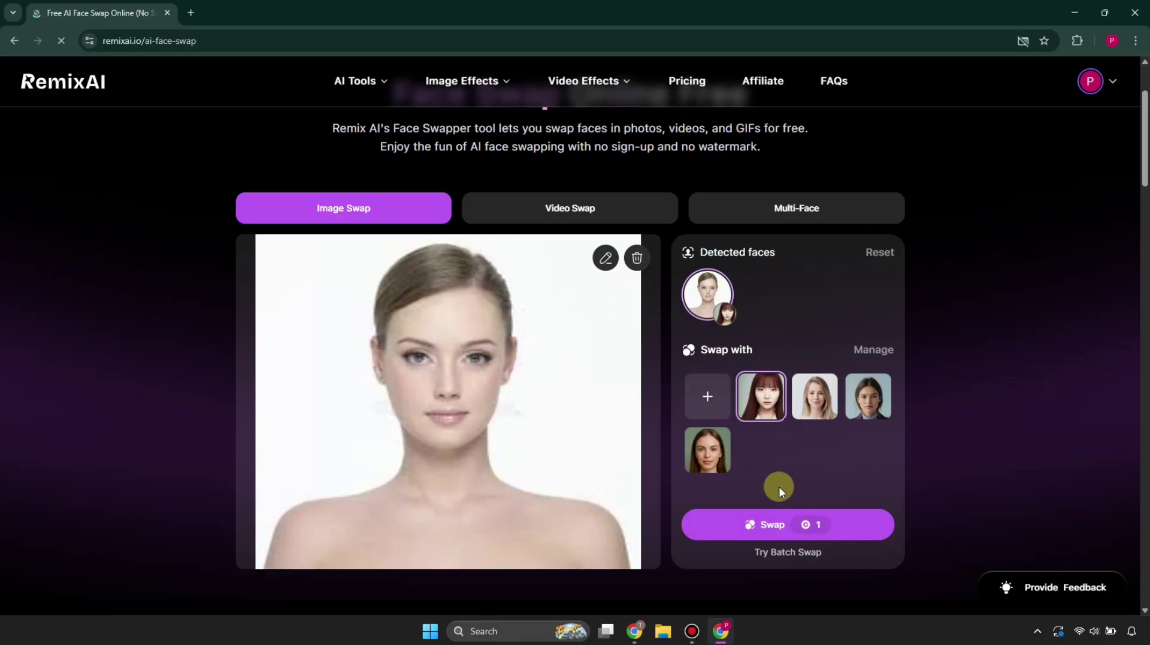
left_click(793, 525)
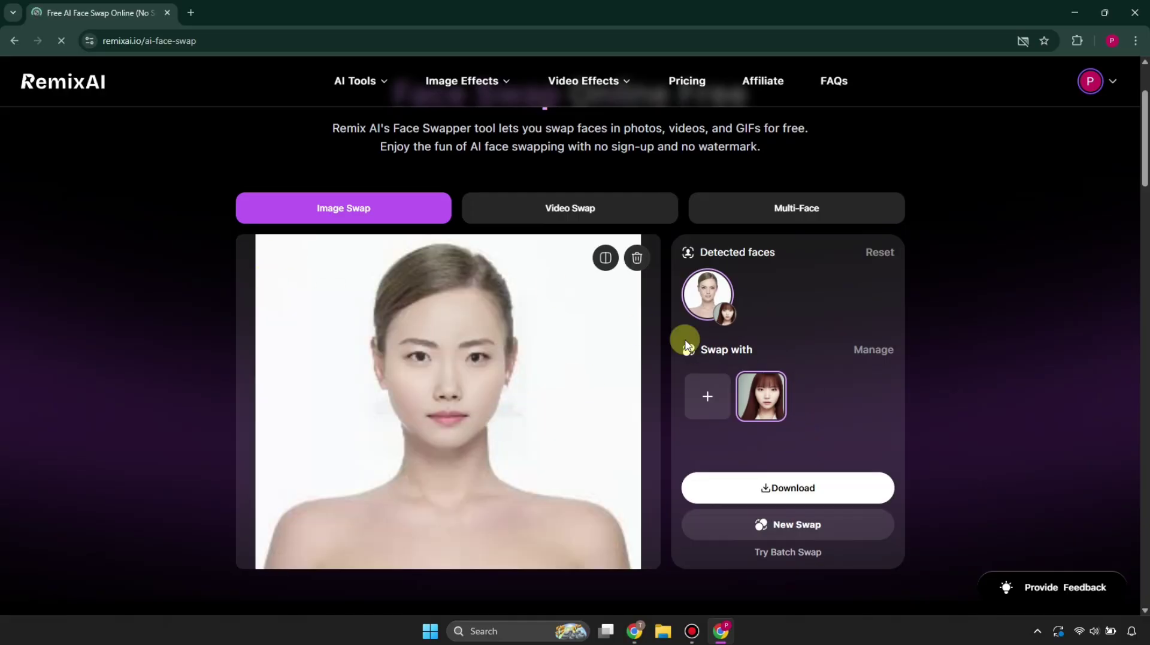
left_click(618, 200)
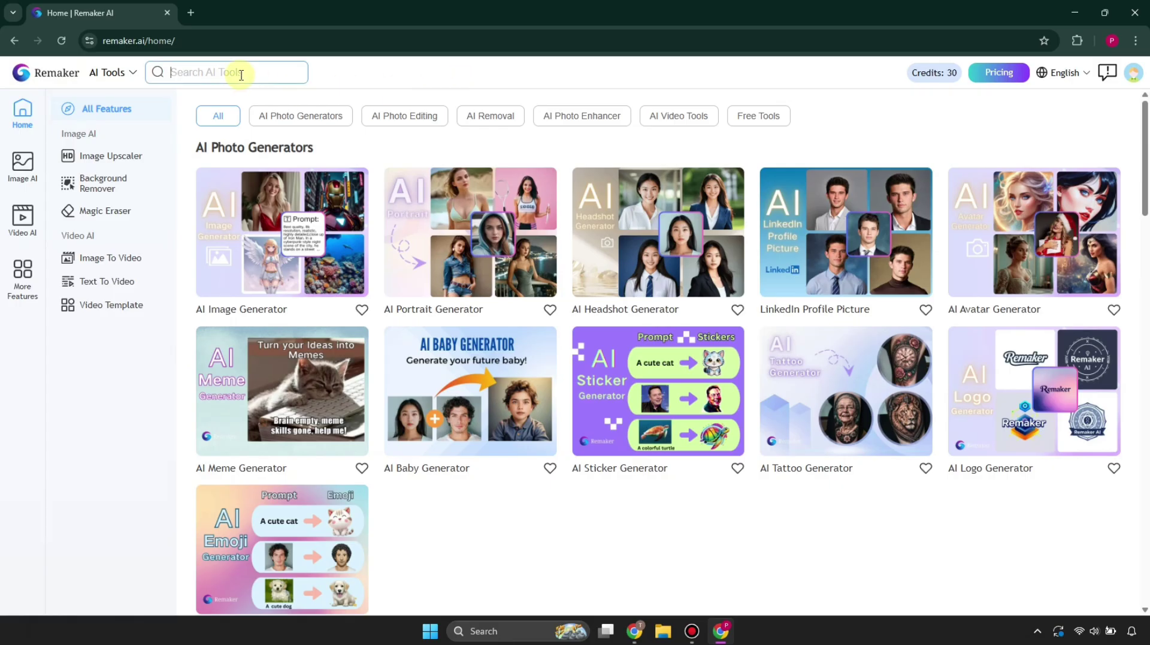
Search 'face swap' in Remaker AI and run Photo Face Swap with the red-haired face
type("ace swap")
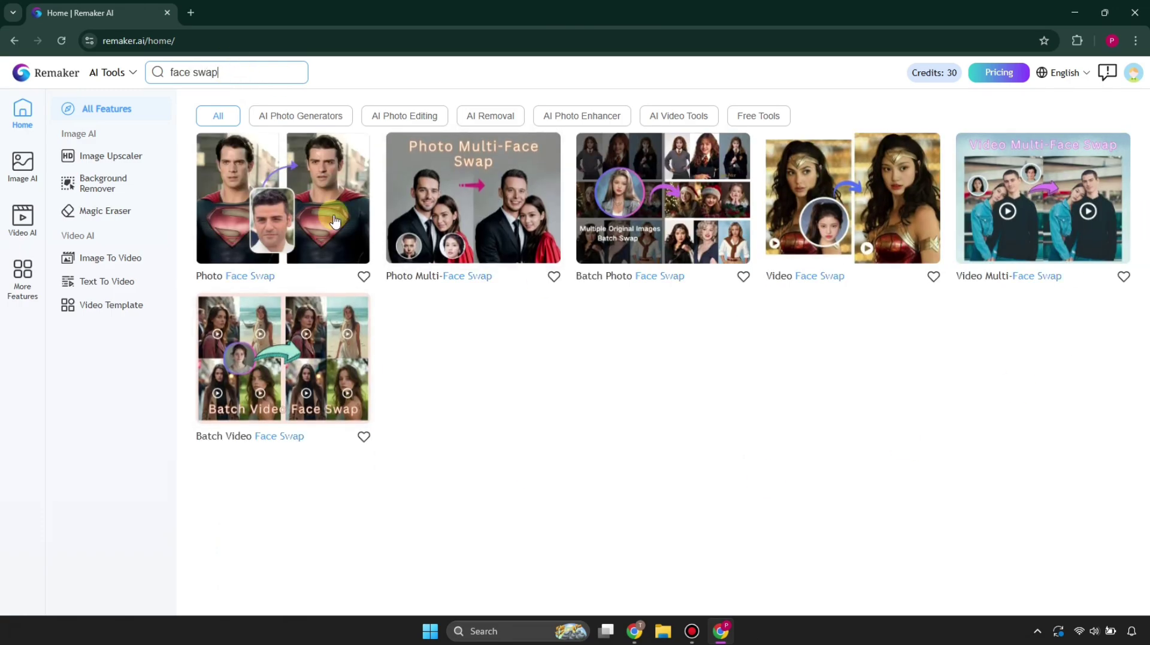
left_click(268, 223)
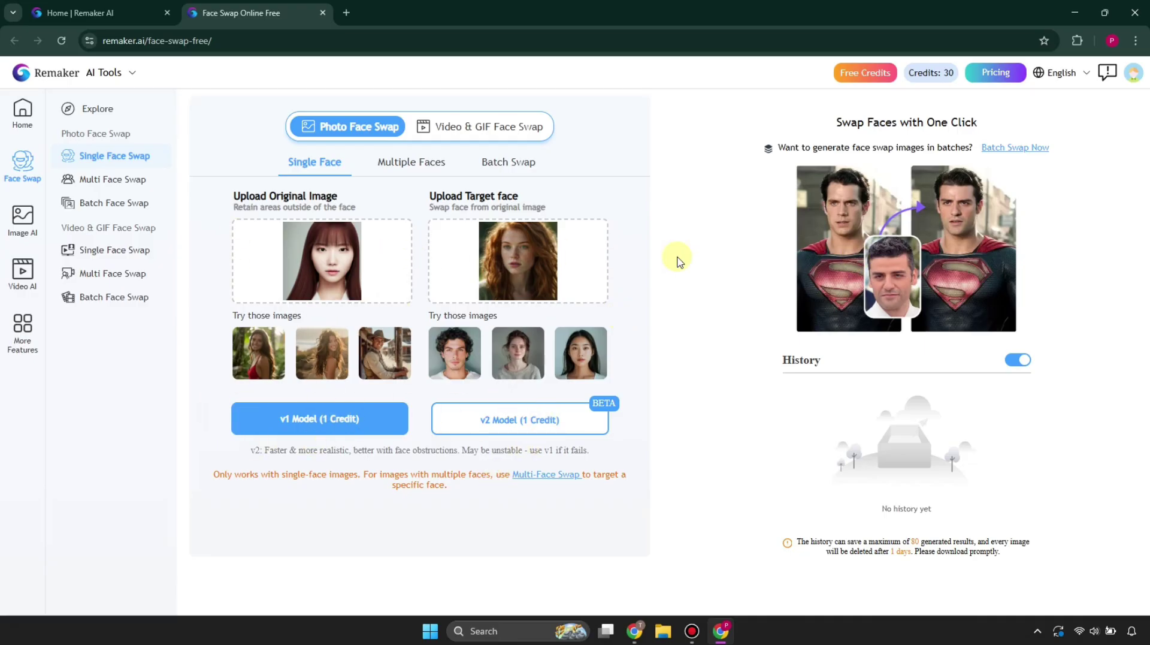
left_click(319, 413)
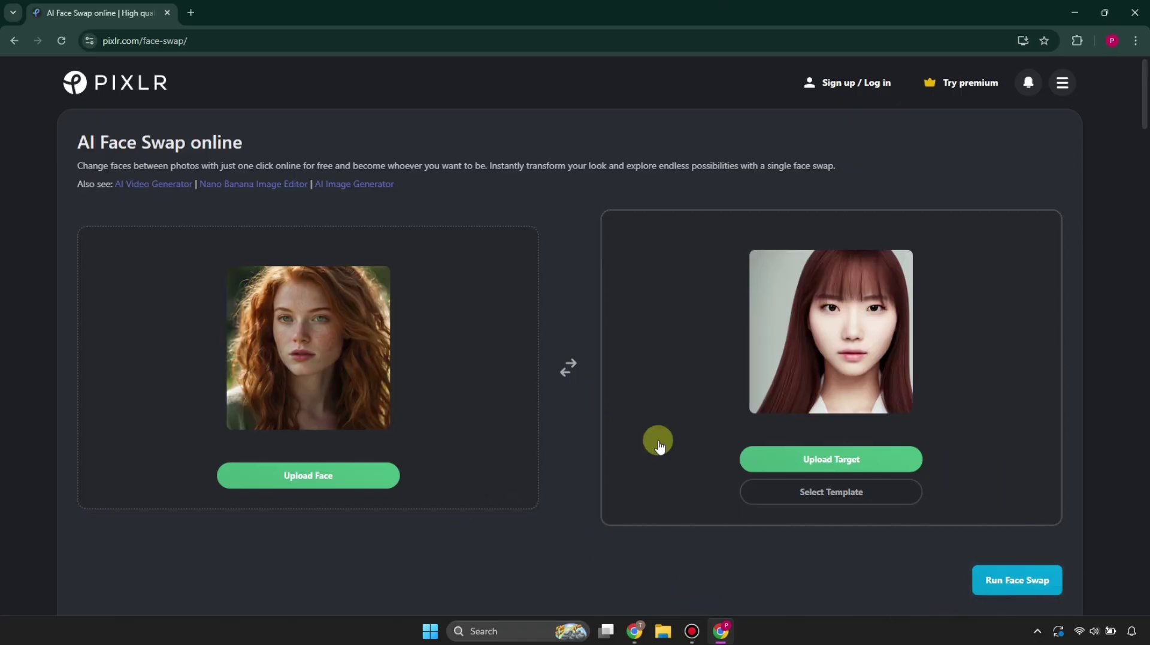
Run Pixlr's face swap and scroll to the red-haired face on the straight-haired portrait
left_click(1043, 585)
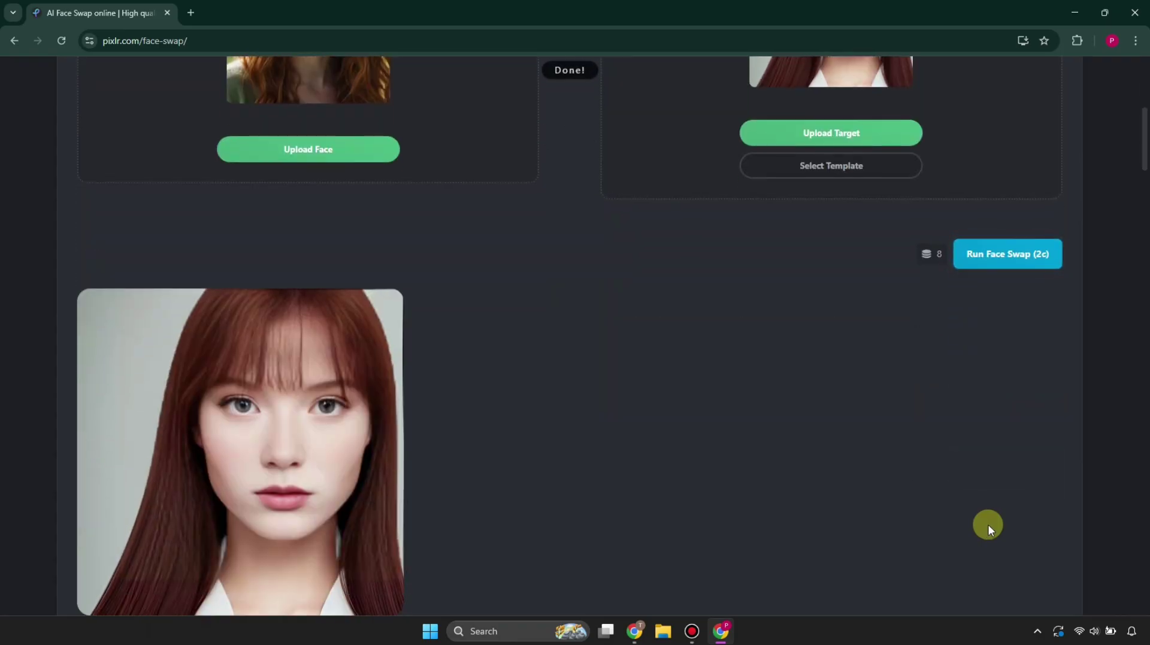
scroll(282, 436, "down", 2)
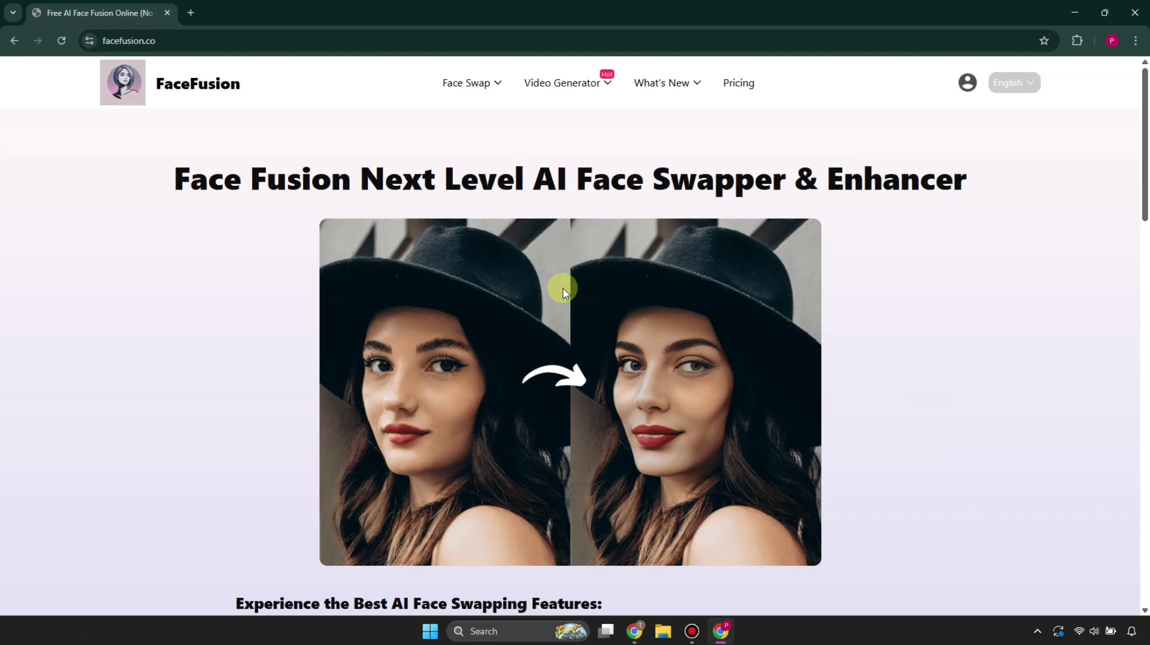
Launch FaceFusion's Run it Online to open the empty photo face swap editor
scroll(719, 366, "down", 5)
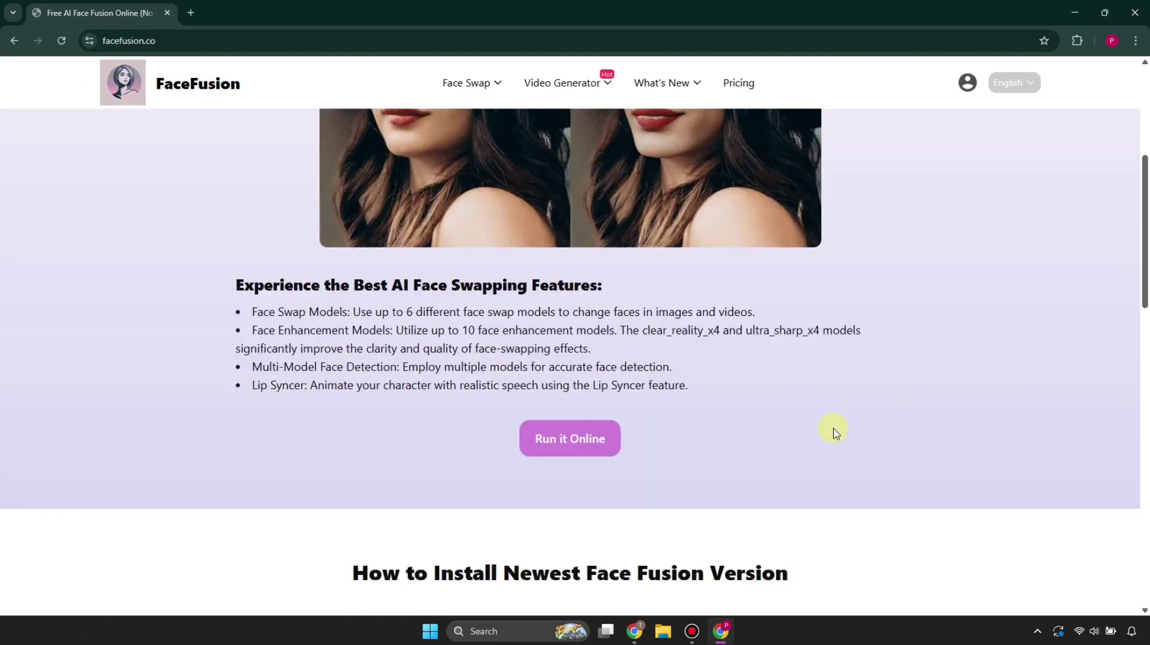
scroll(821, 390, "up", 5)
mouse_move(473, 74)
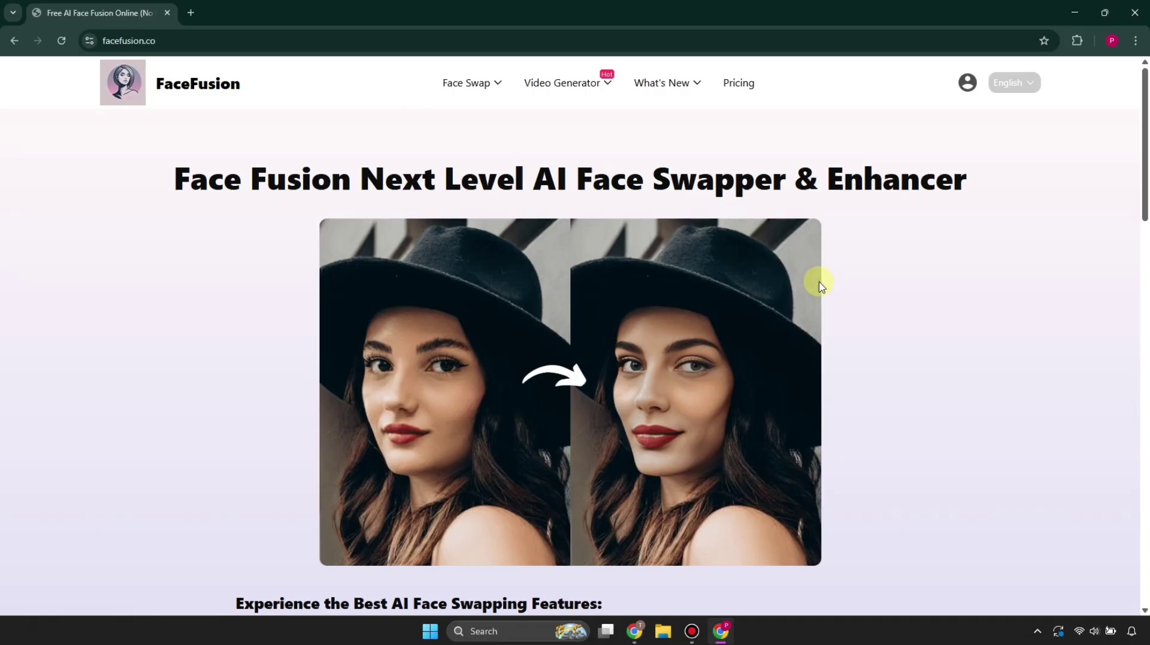
left_click(662, 331)
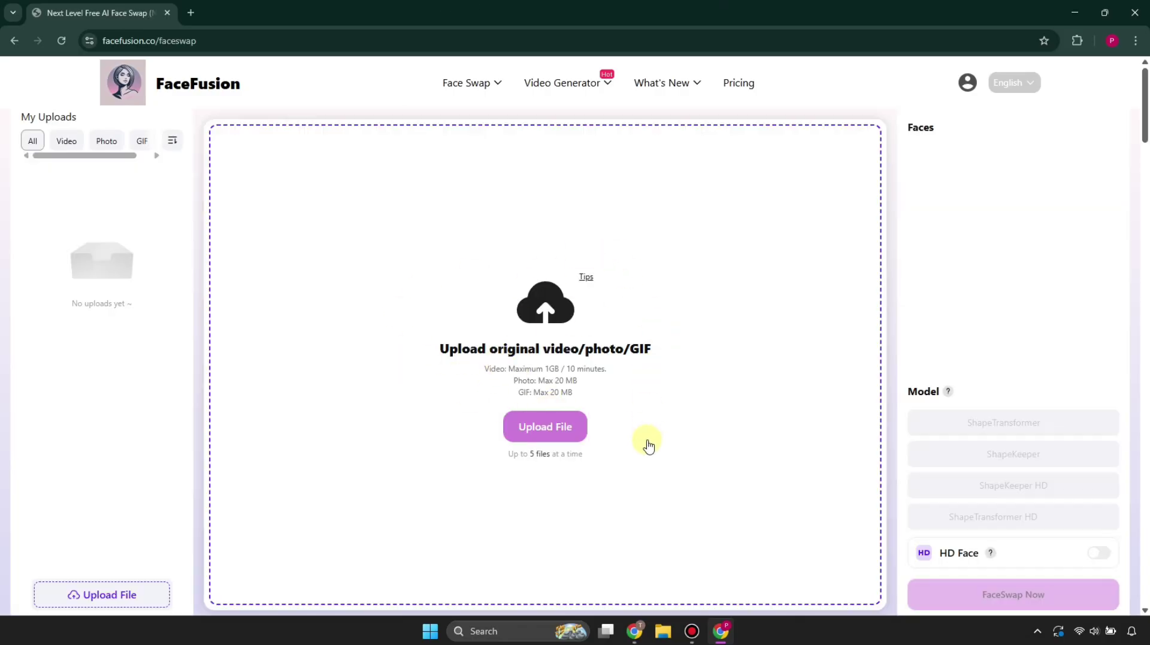
Upload the anime-style portrait, add the red-haired face, and run FaceSwap Now
left_click(544, 444)
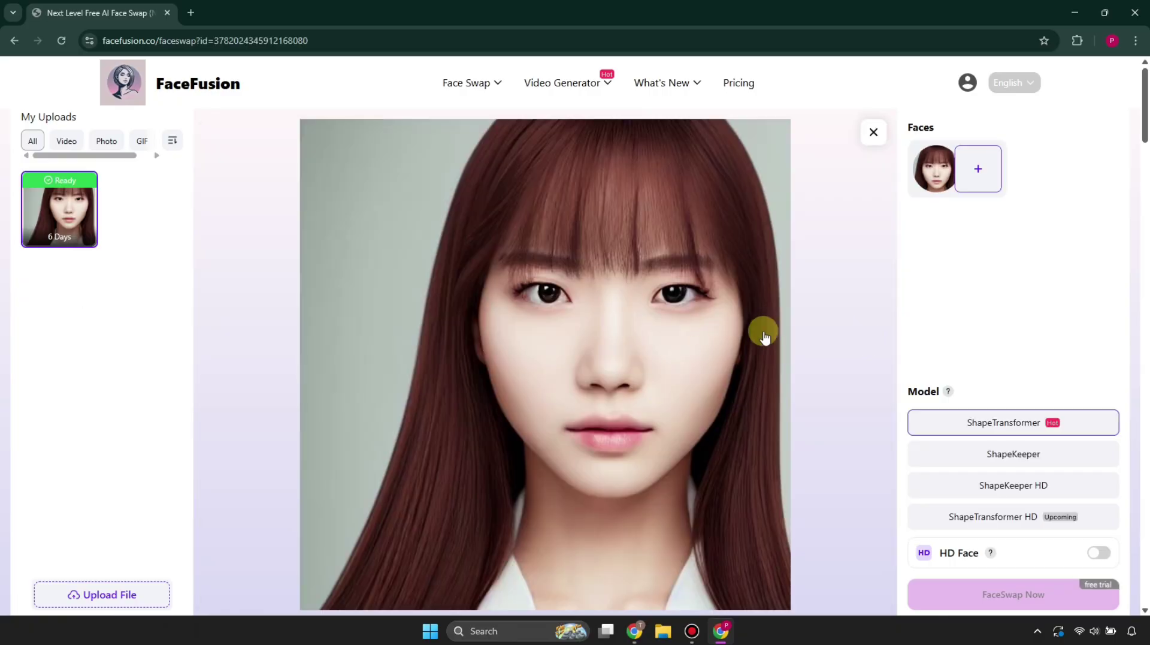
left_click(980, 175)
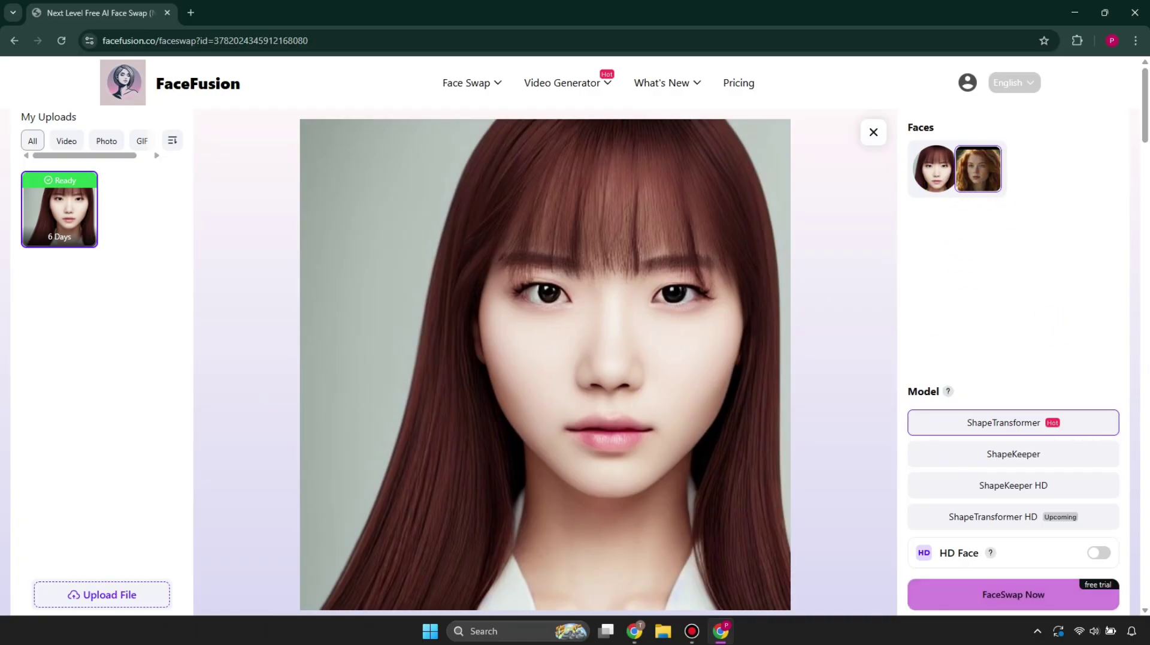
left_click(1026, 596)
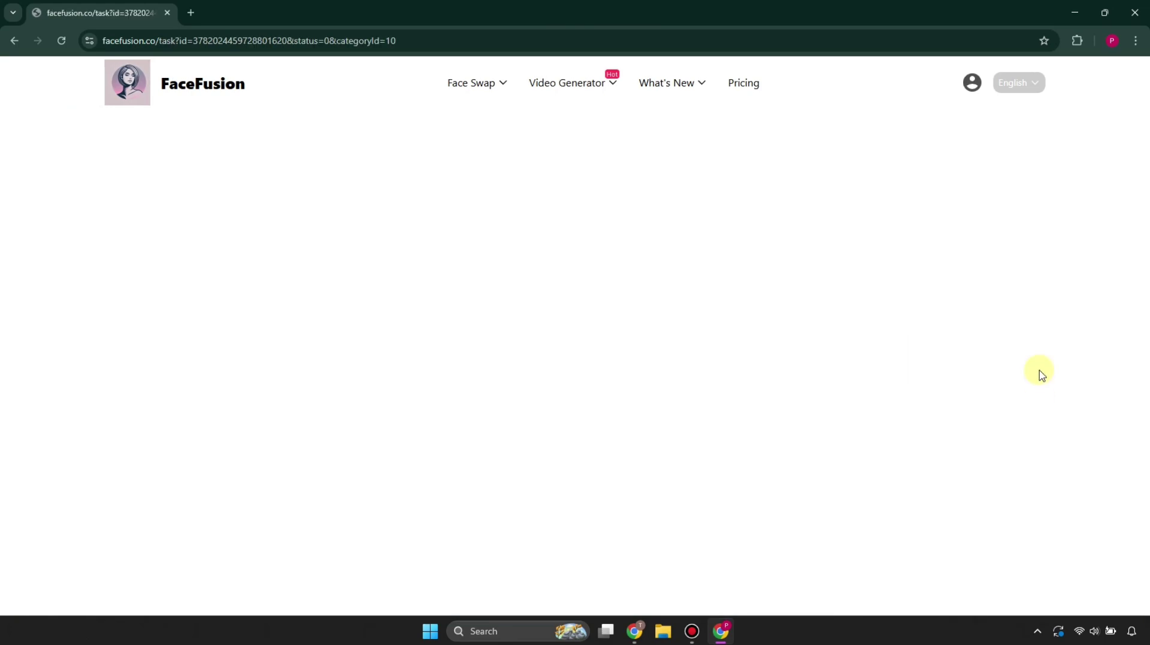
scroll(719, 316, "down", 1)
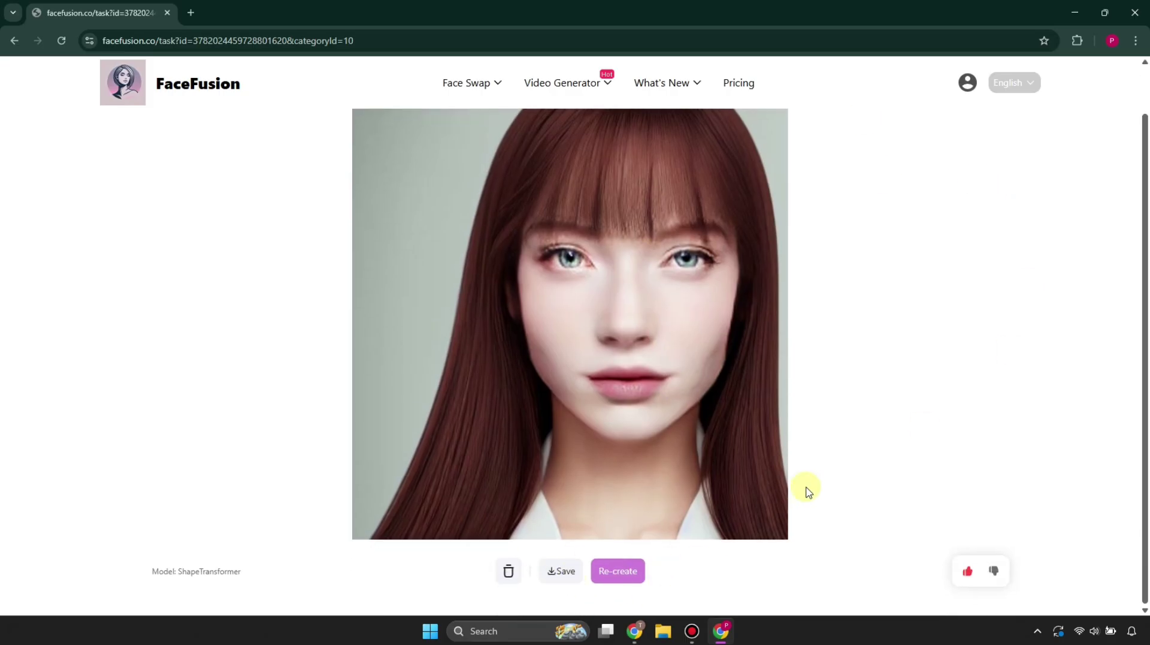
scroll(958, 447, "up", 1)
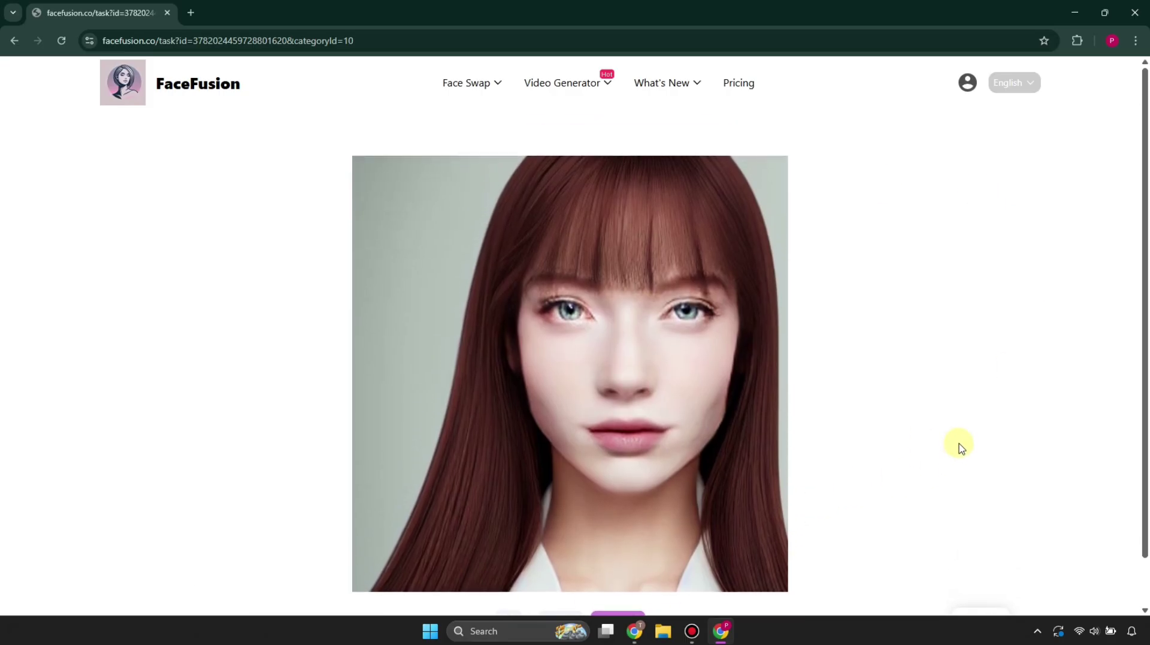